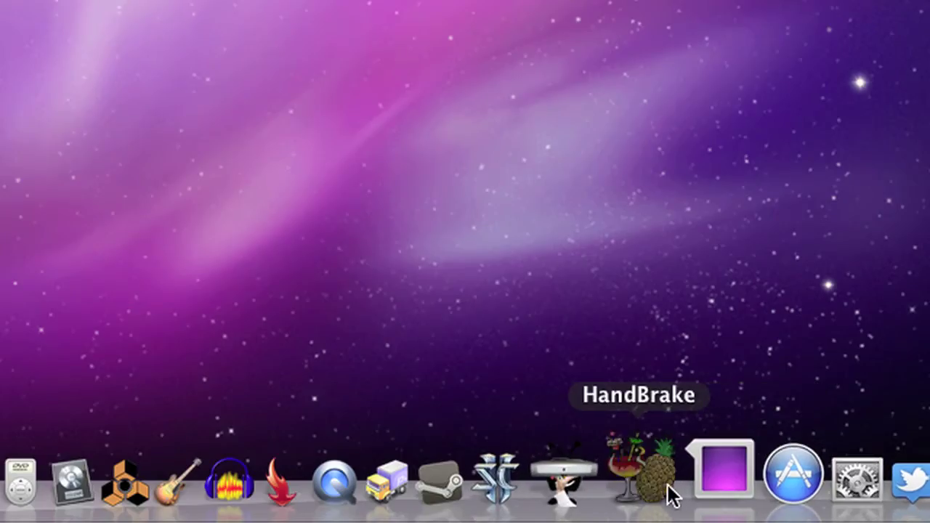
- Launch HandBrake and scan the NOTLD_D1 disc, loading title 1 (01:32:32, chapters 1–14)
click(668, 492)
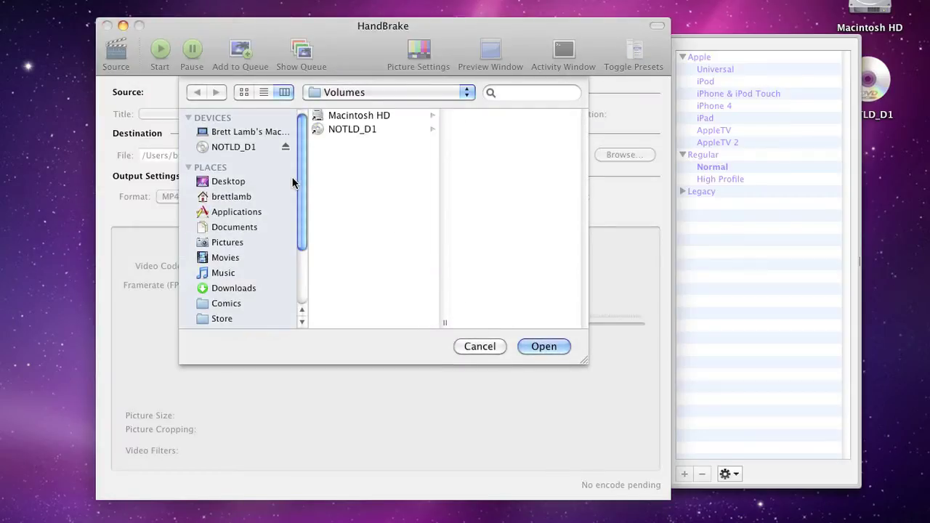
click(251, 149)
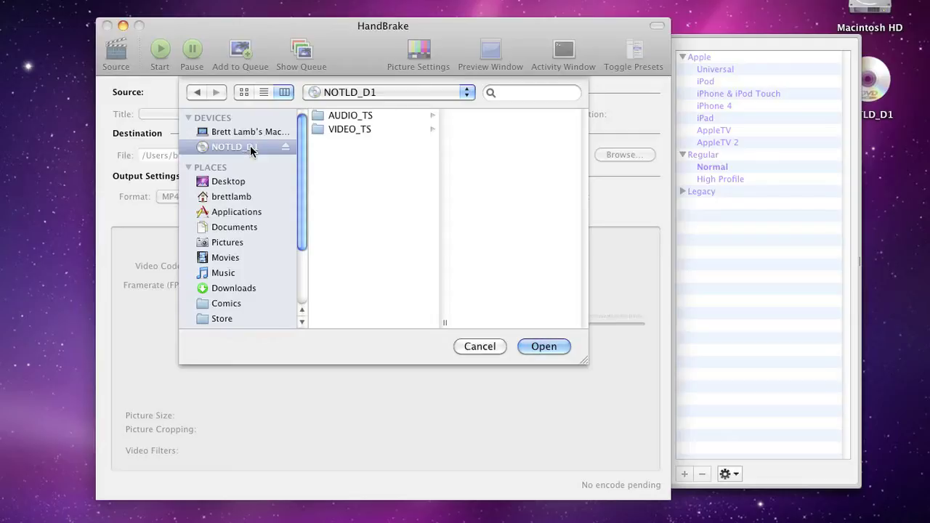
click(557, 348)
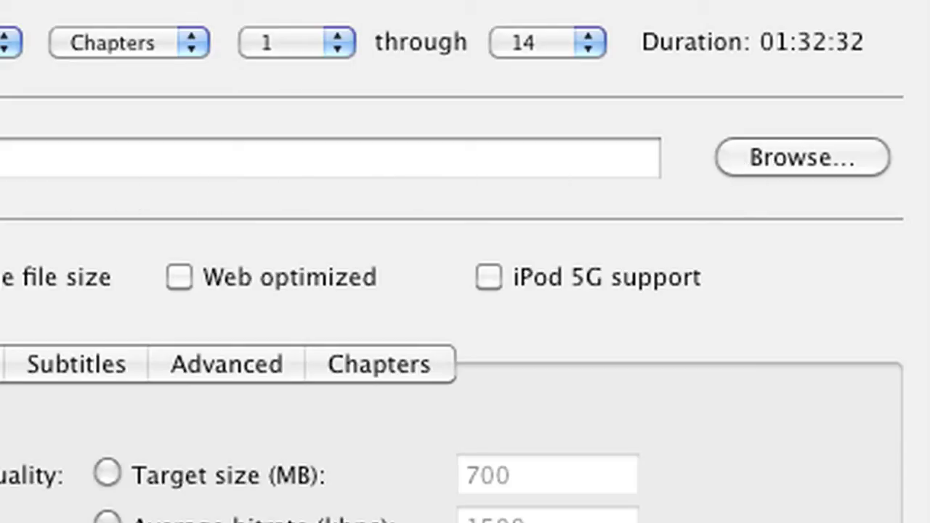
- Replace NOTLD_D1 in the destination file name with 'Night of the Living Dead'
drag(561, 218, 441, 236)
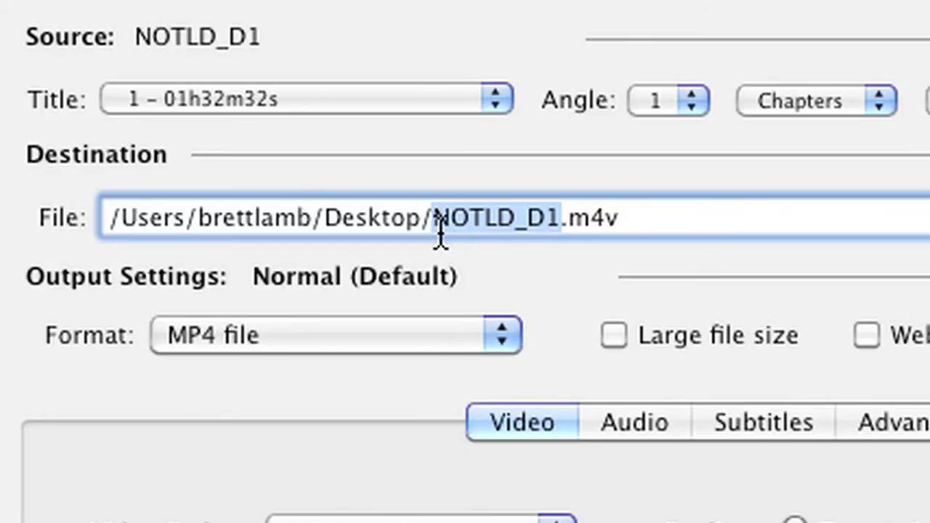
text(Night of the L)
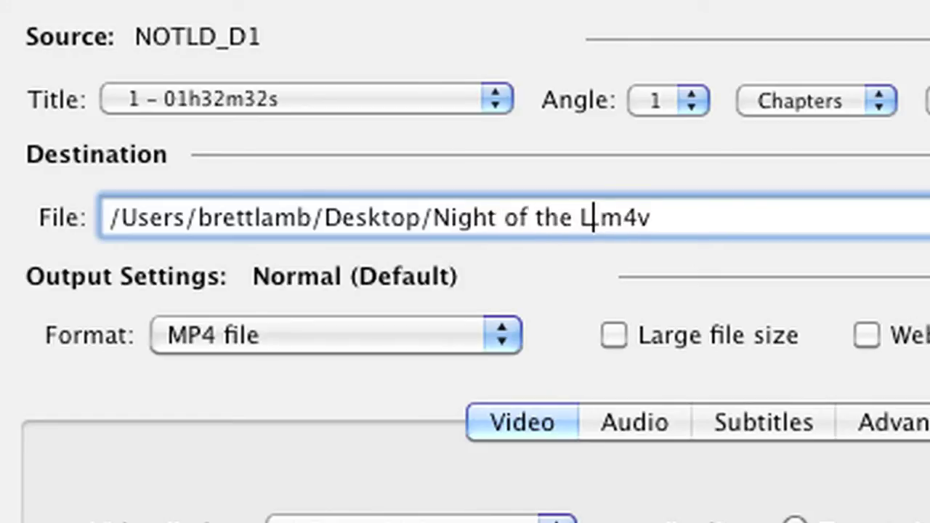
text(iving Dead)
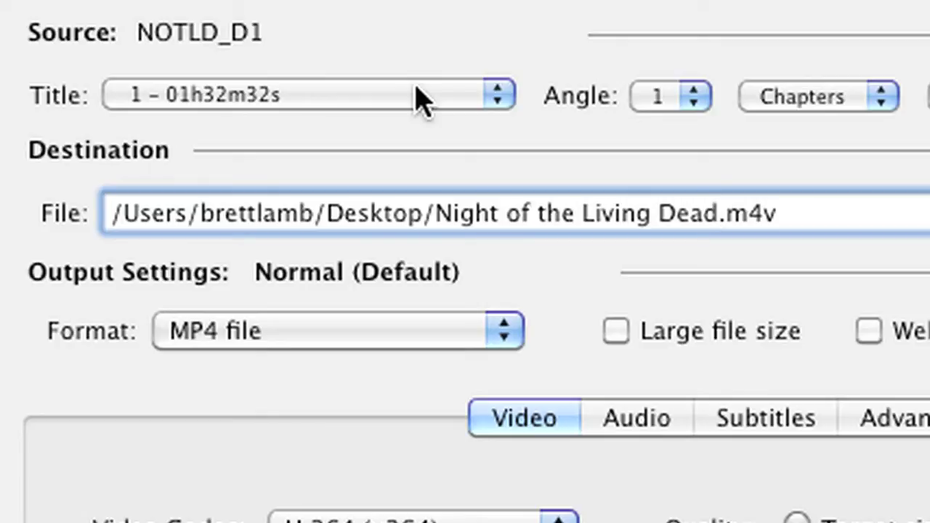
click(420, 101)
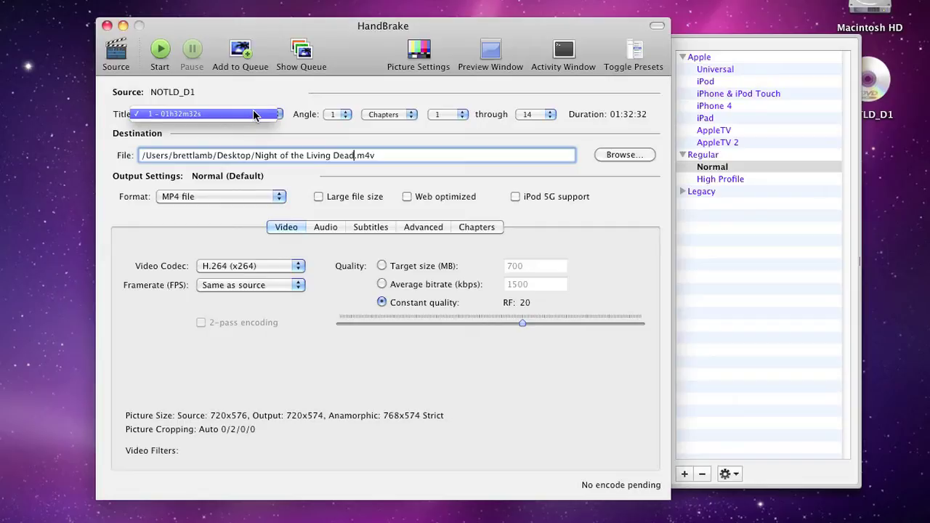
click(253, 115)
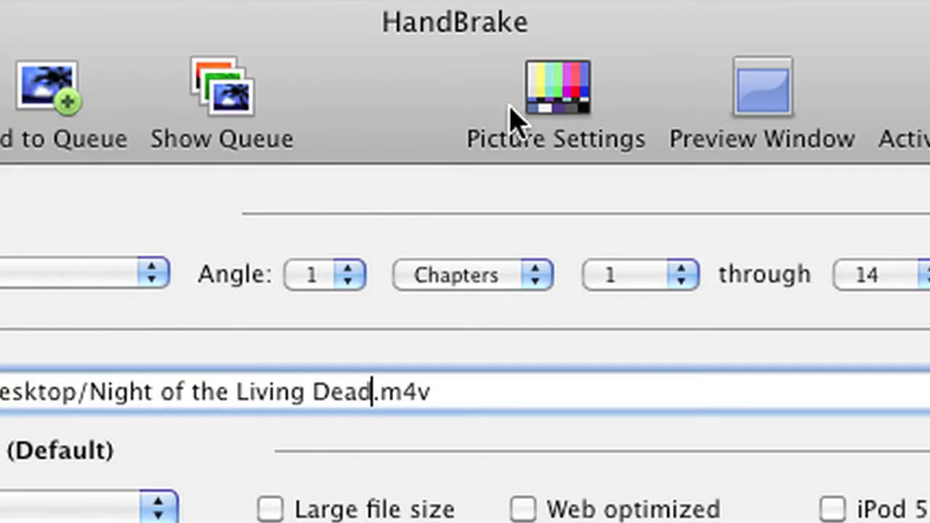
- Preview later frames of the film in Picture Settings, showing 720x574 Strict anamorphic output
click(556, 102)
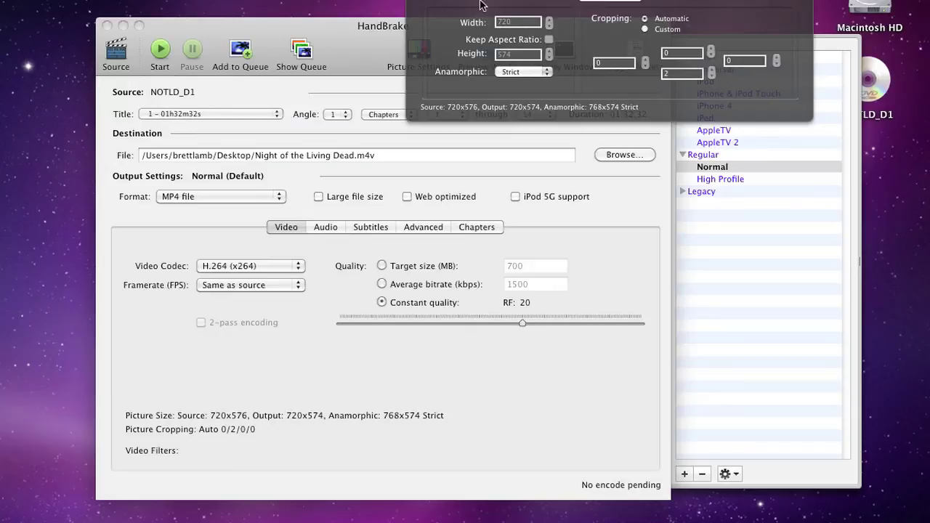
drag(530, 1, 378, 130)
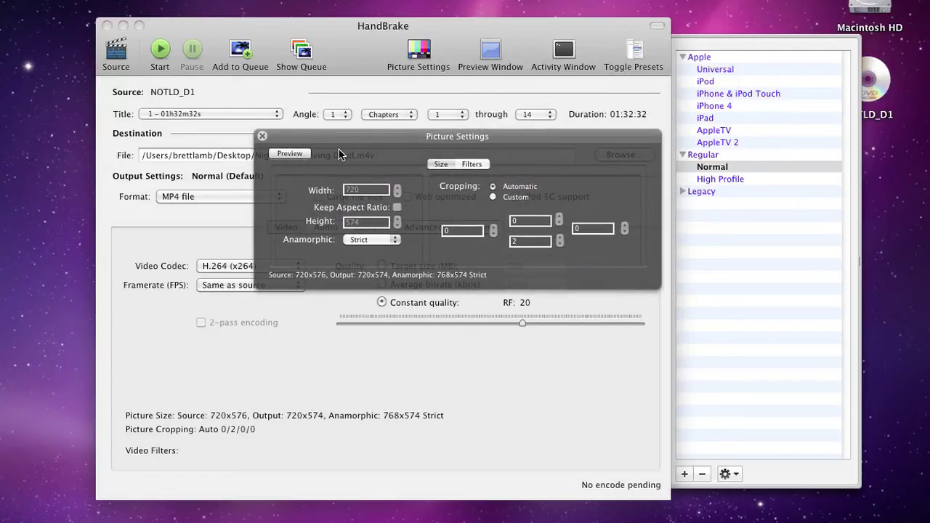
click(289, 154)
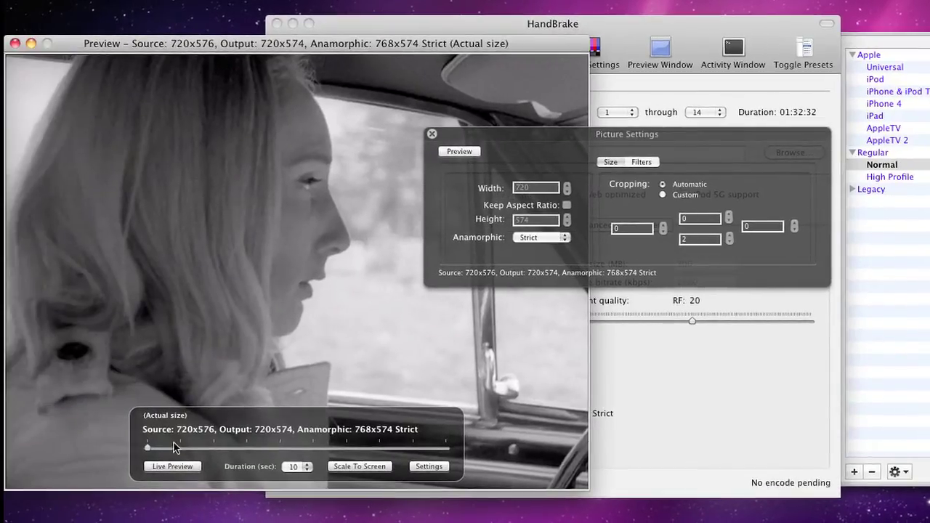
mouse_move(174, 454)
mouse_down()
mouse_move(255, 449)
mouse_move(164, 454)
mouse_up()
click(14, 42)
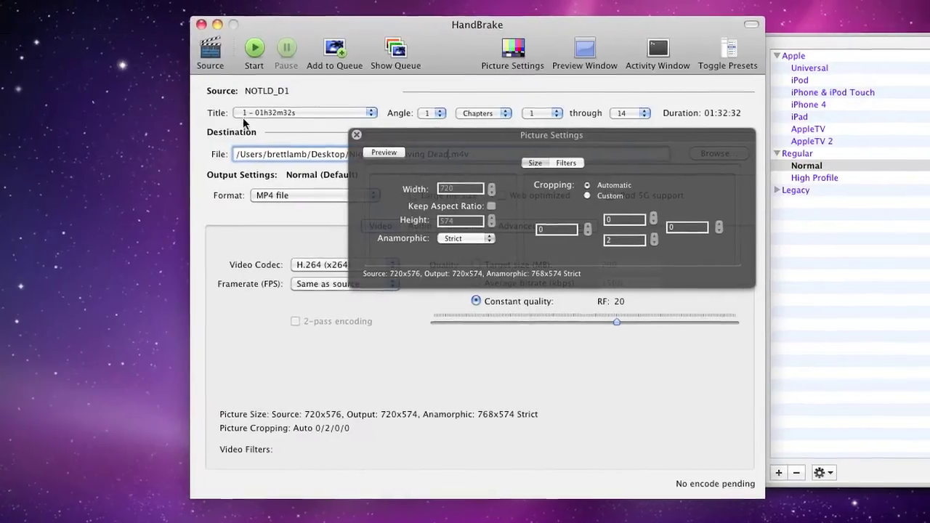
- Close Picture Settings and cycle DVD Player's display to remaining time, then title and chapter
click(356, 135)
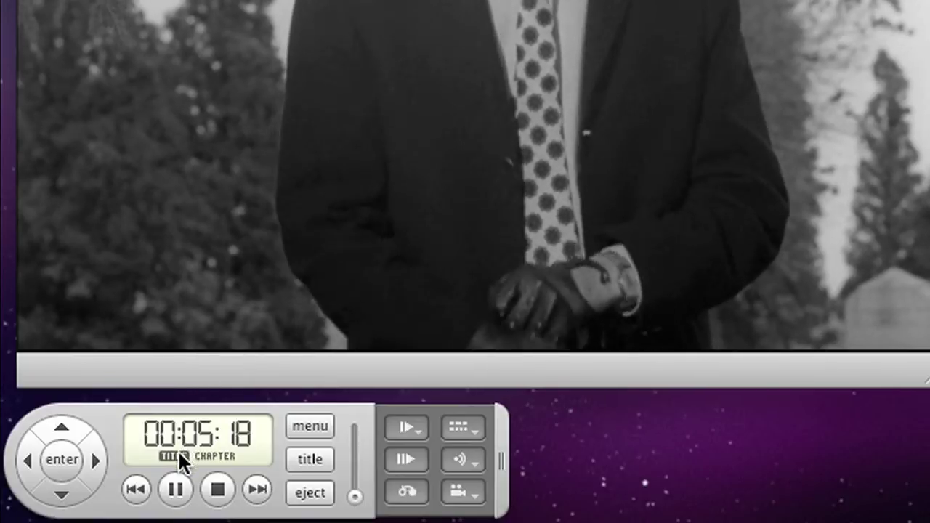
click(178, 450)
click(178, 450)
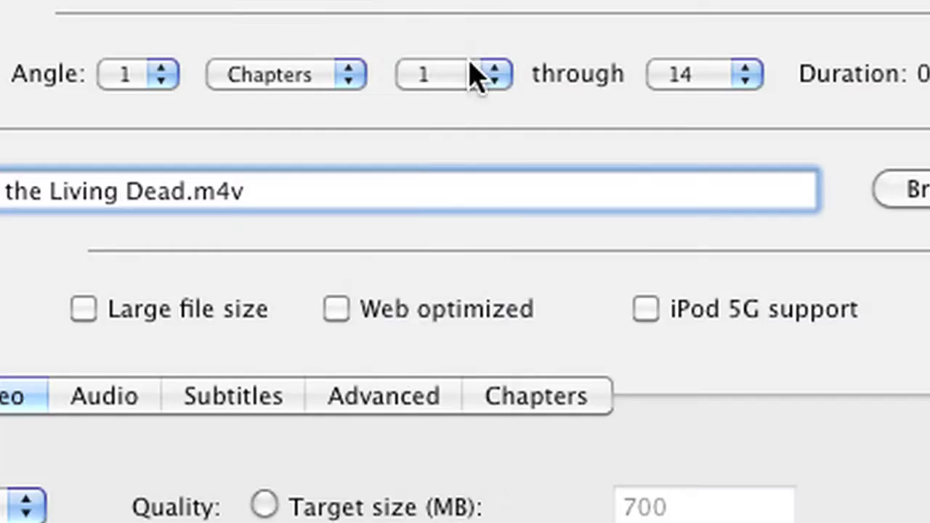
click(439, 115)
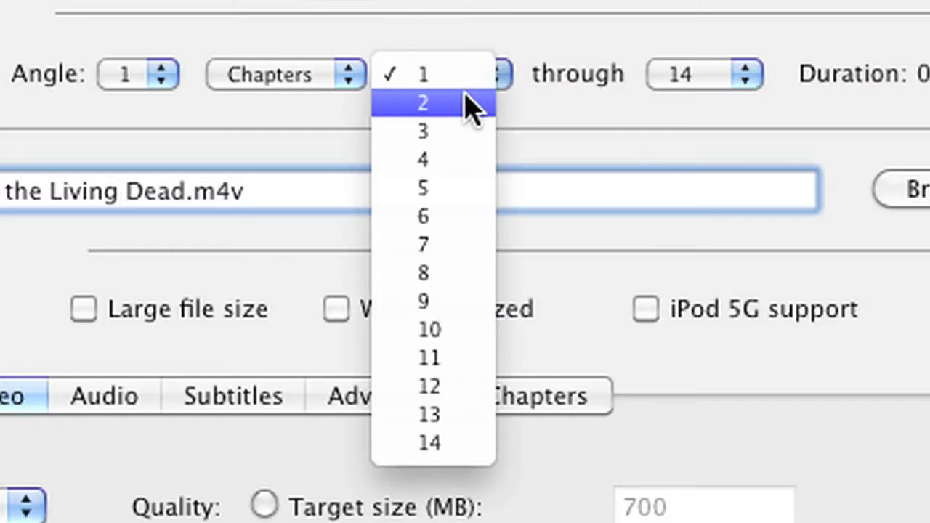
click(463, 72)
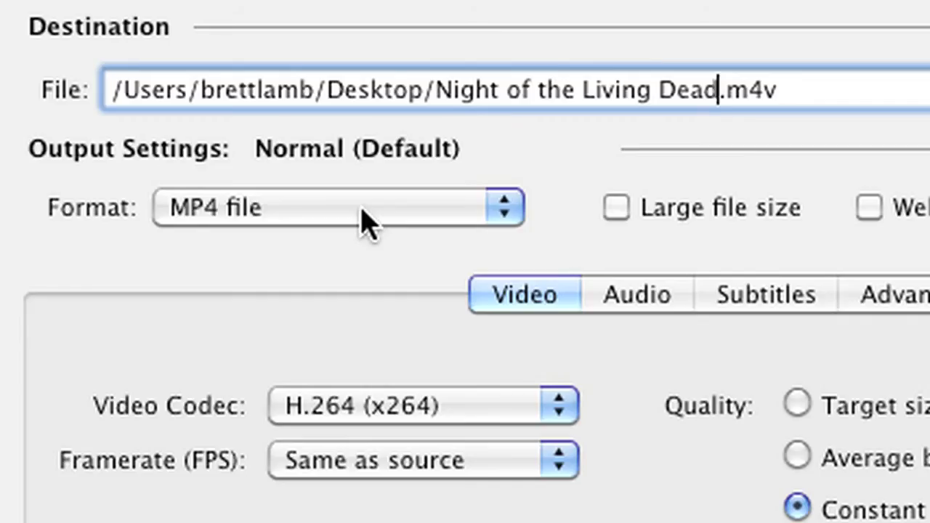
click(367, 220)
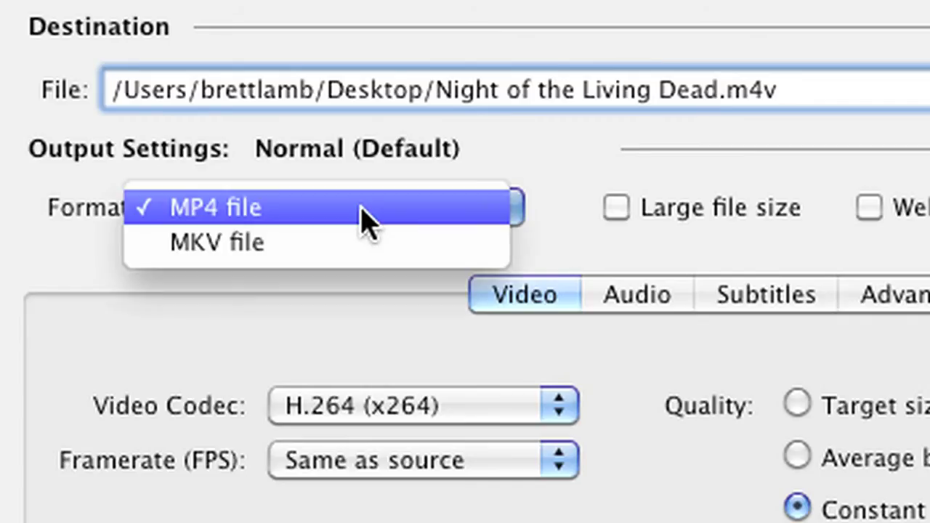
click(380, 129)
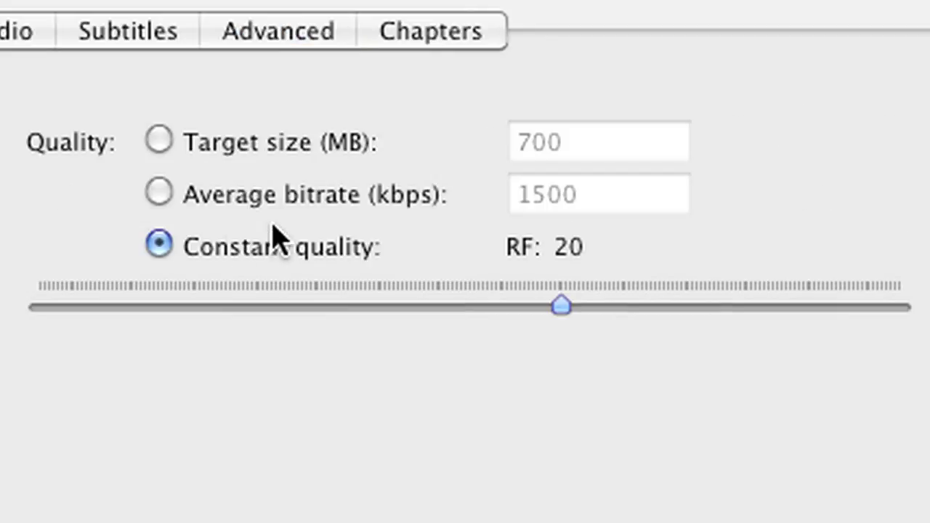
- Switch video quality from constant quality RF 20 to average bitrate 1500 kbps
click(896, 194)
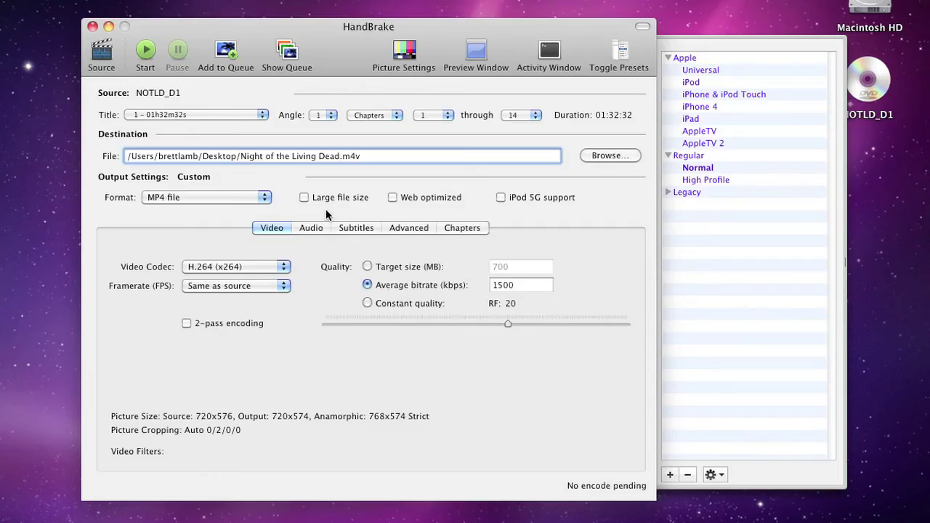
- Keep the English AC3 audio track encoded to AAC with a Stereo mixdown
click(319, 226)
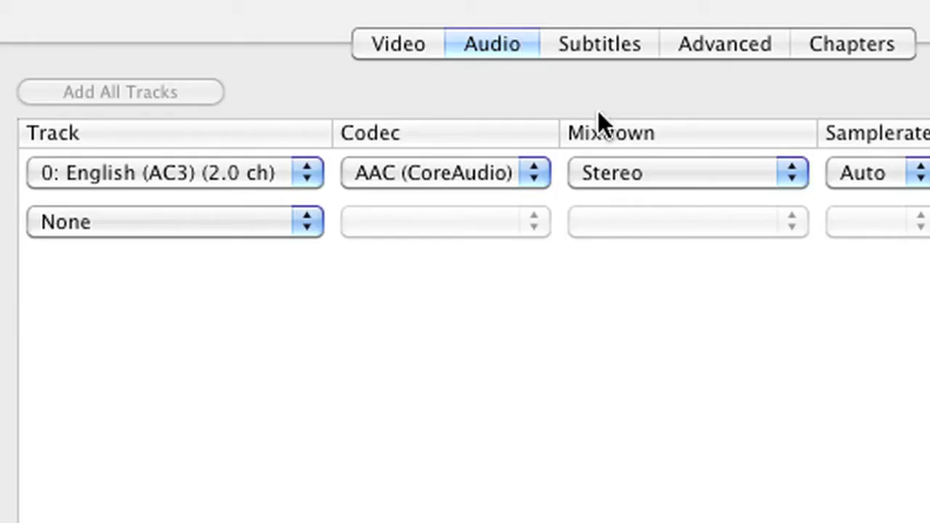
click(685, 179)
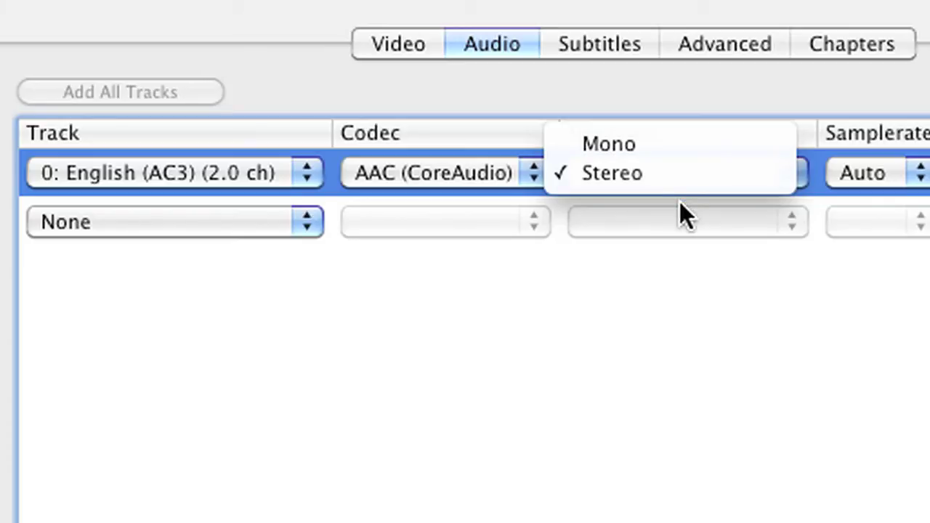
click(679, 205)
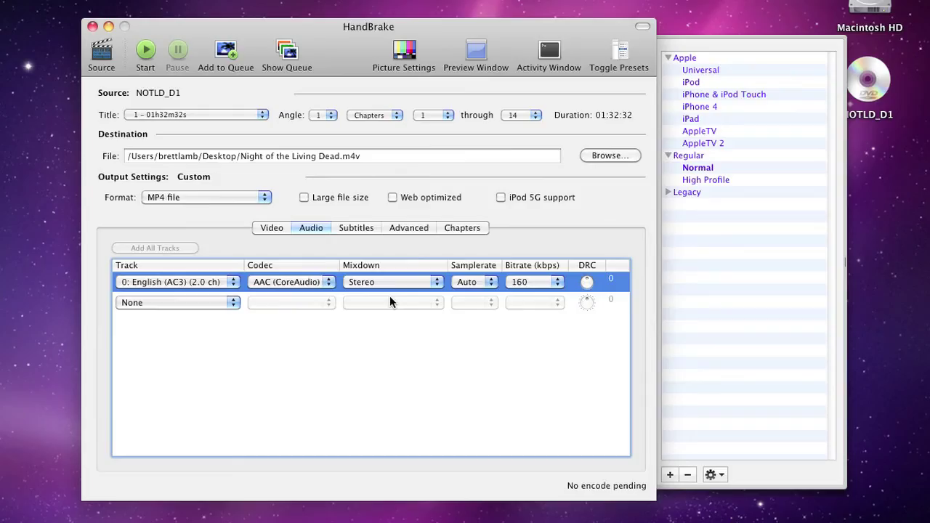
- Add the 0 - English subtitle track on the Subtitles tab
click(361, 228)
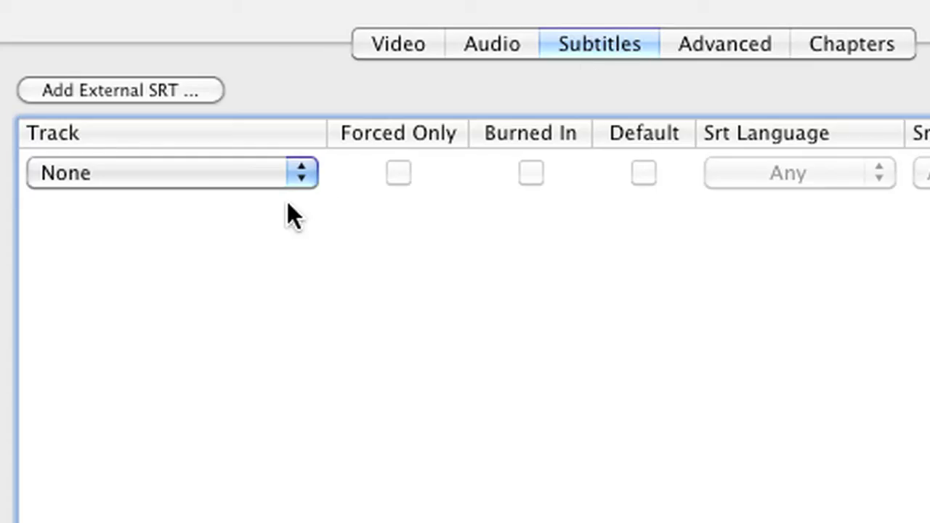
click(226, 283)
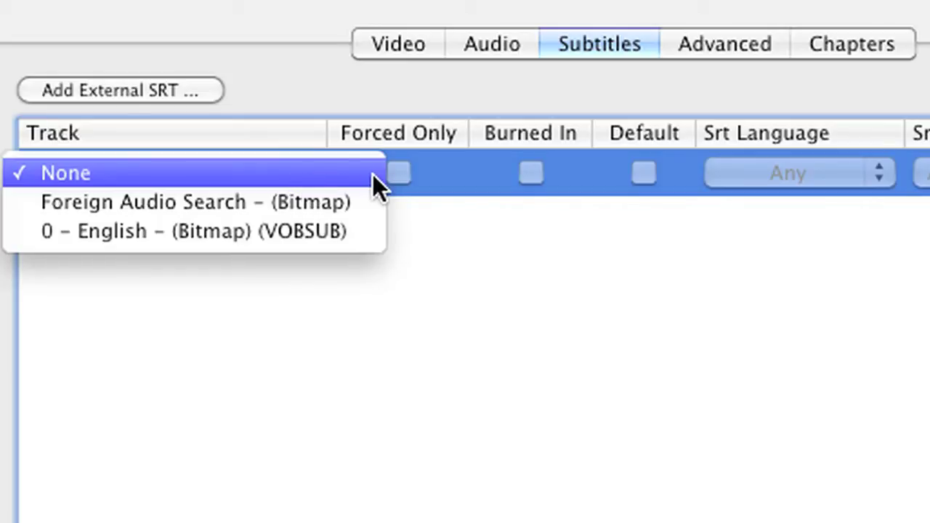
click(338, 231)
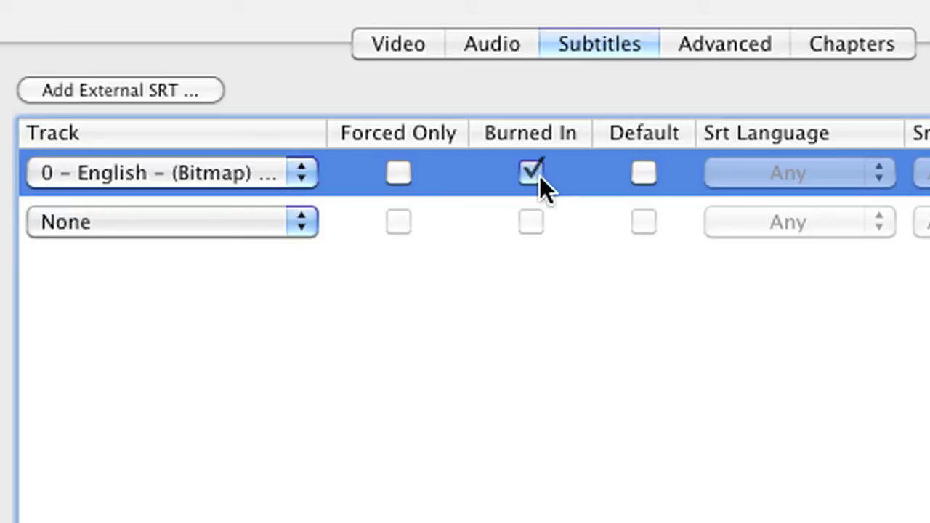
- Set the subtitle track back to None and view the advanced x264 options
click(301, 173)
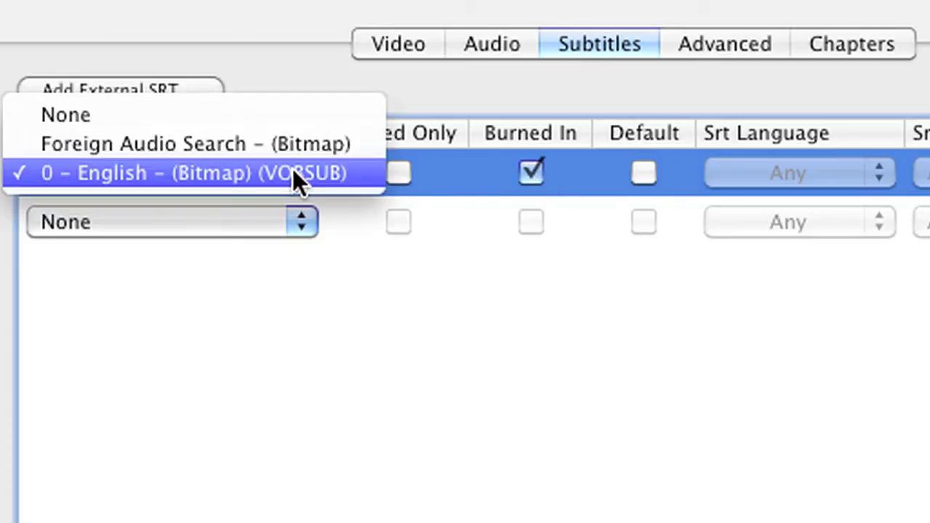
click(282, 115)
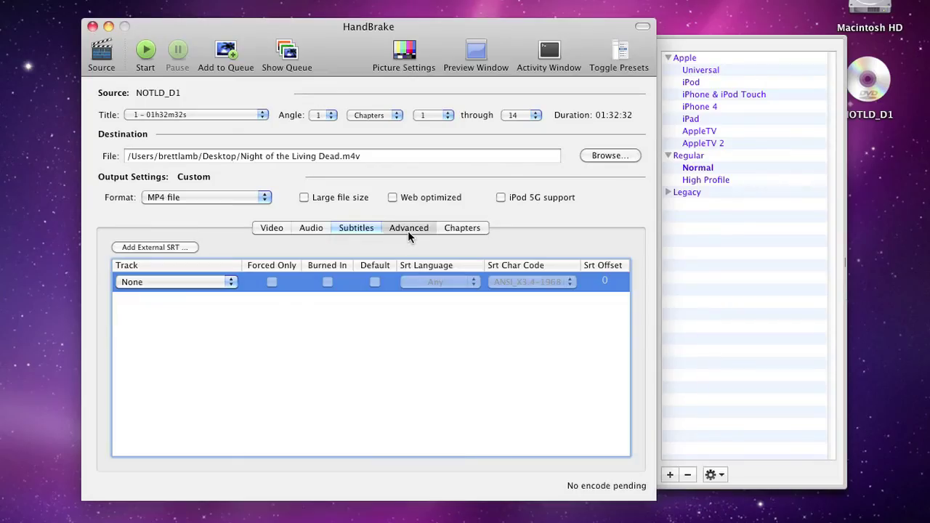
click(408, 230)
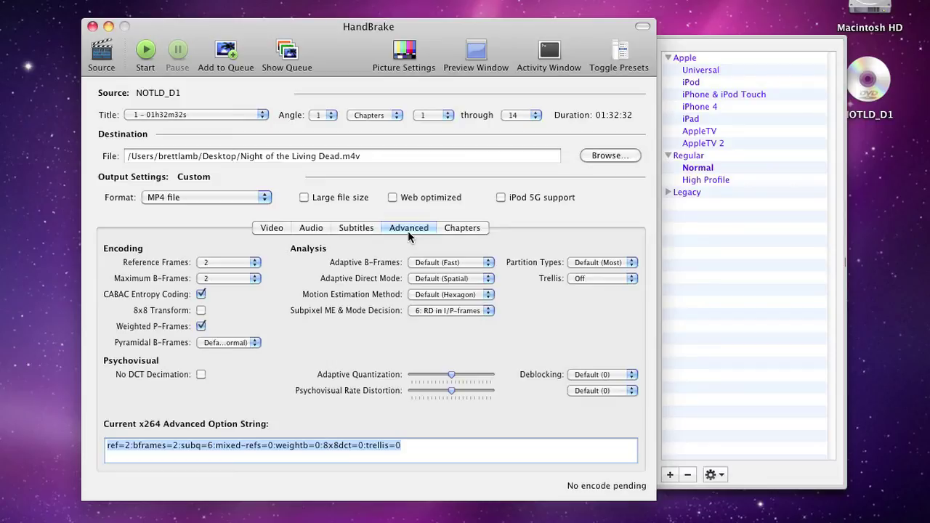
- Leave the x264 options (ref=2, bframes=2, subq=6) and return to the Video tab
click(281, 228)
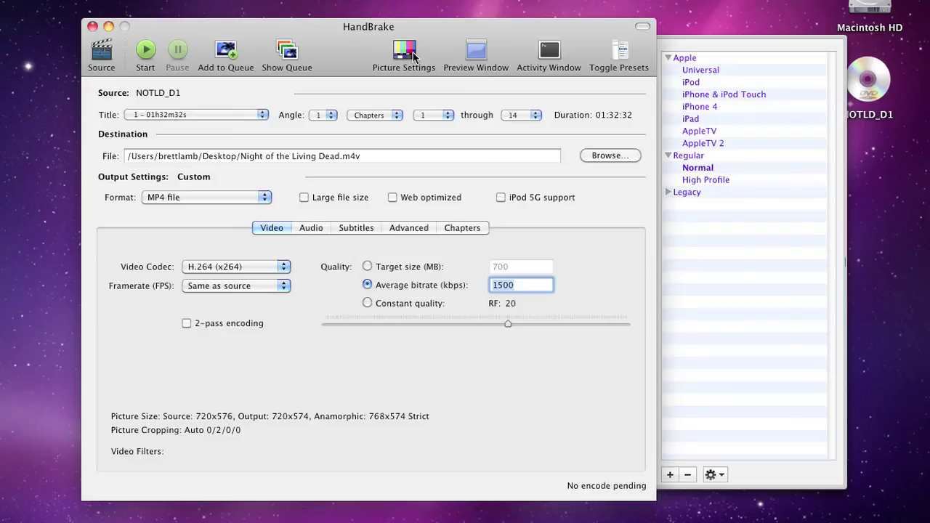
- Open Picture Settings showing 720x574 Strict anamorphic output with automatic cropping 0/2/0/0
click(405, 52)
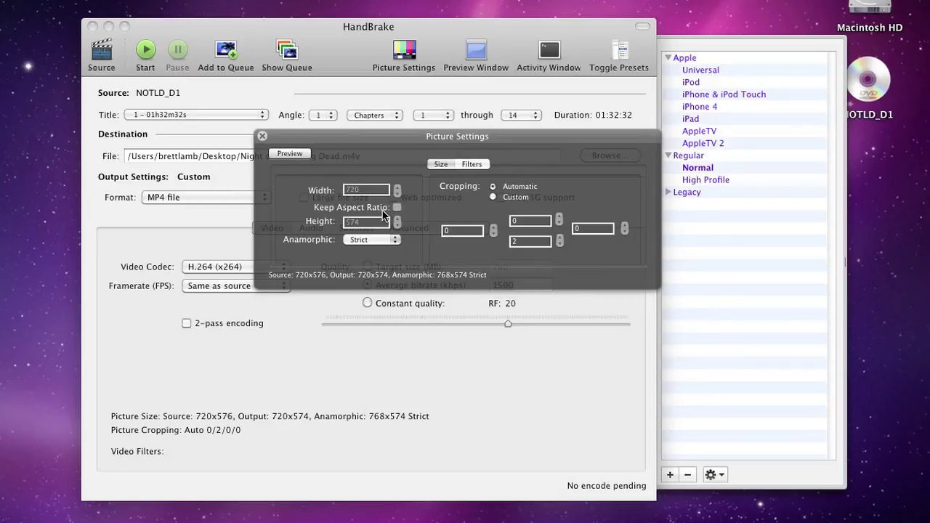
- Check that Detelecine, Decomb, Denoise and Deblock are off, then preview the picture
click(471, 164)
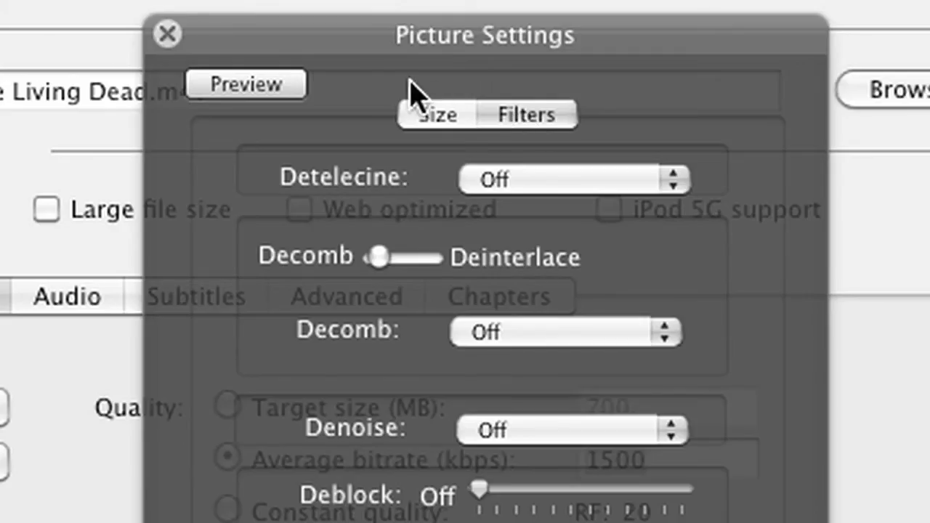
click(389, 151)
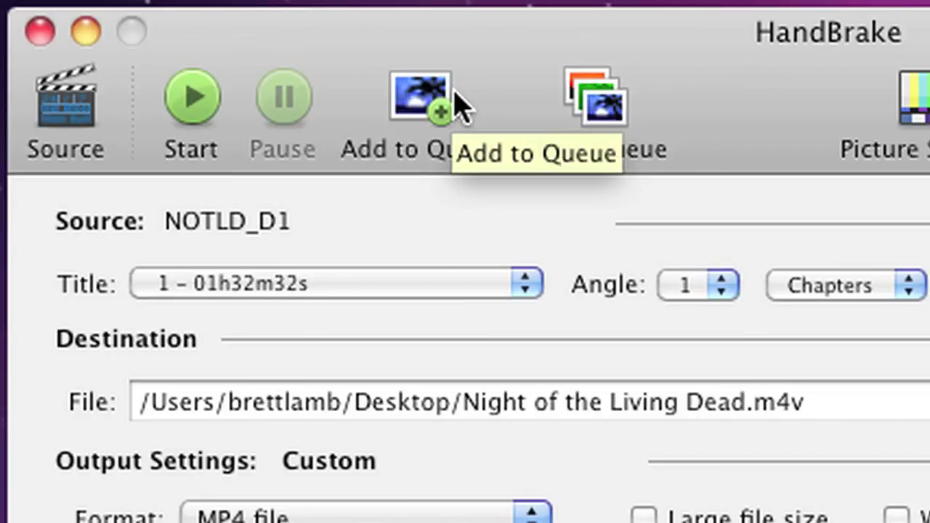
- Queue the title 1 rip to 'Night of the Living Dead.m4v' with the Custom settings
click(422, 102)
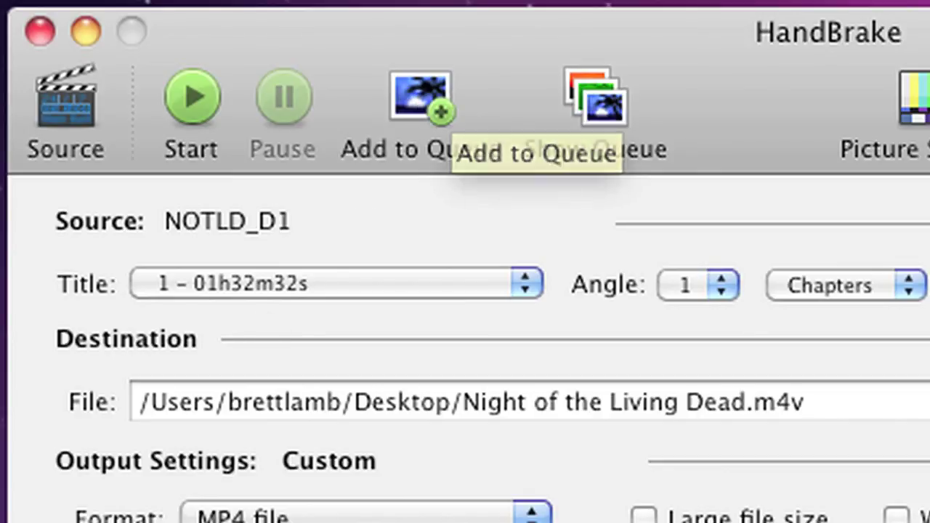